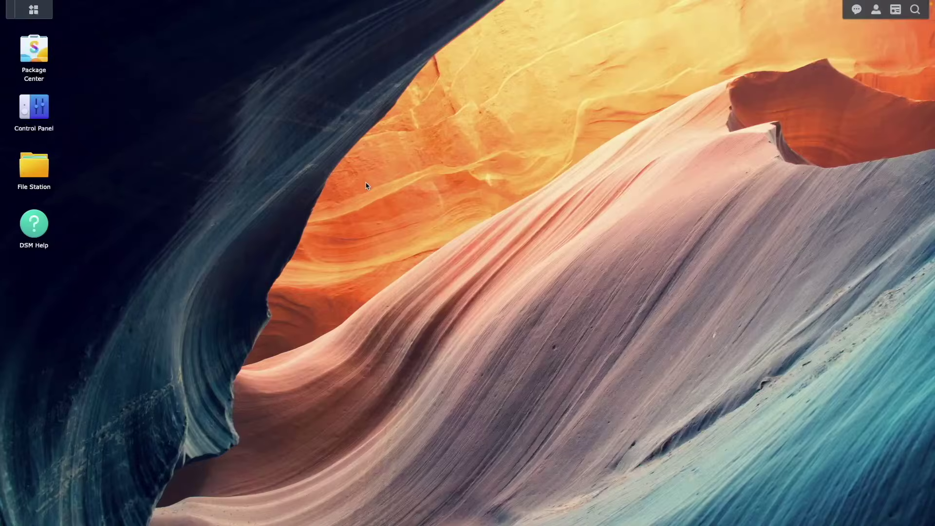
# Search Package Center for 'container' and install Container Manager
pyautogui.doubleClick(34, 54)
pyautogui.click(293, 141)
pyautogui.write('container')
pyautogui.press('Return')
pyautogui.click(380, 219)
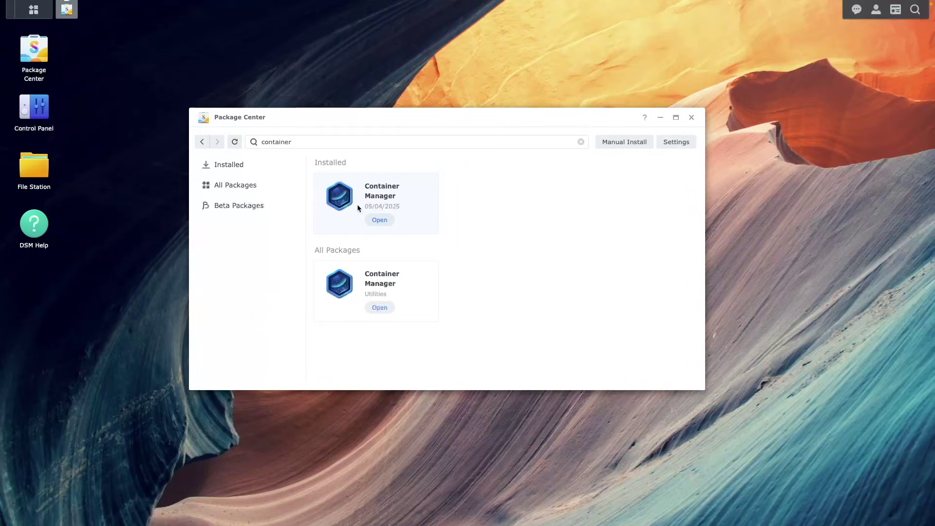
# Close Package Center and create a 'minecraft-server' folder inside docker in File Station
pyautogui.click(691, 117)
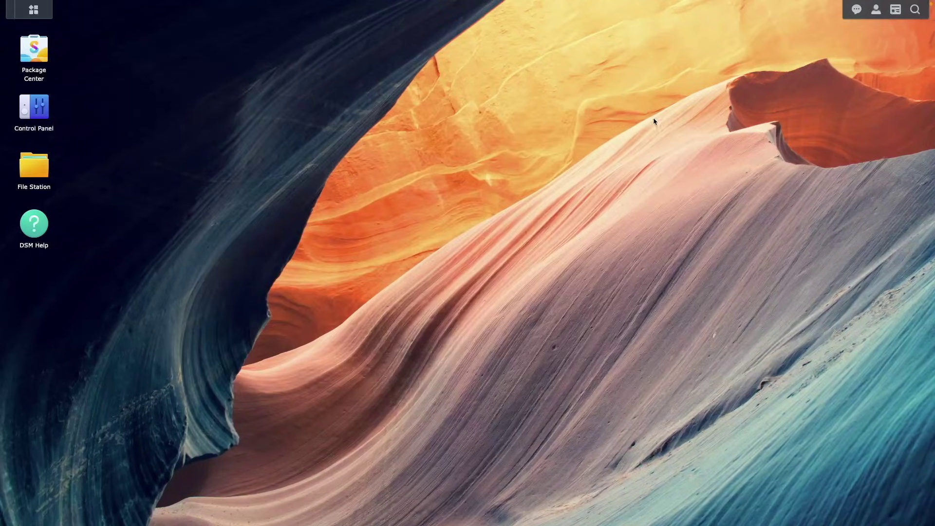
pyautogui.doubleClick(41, 171)
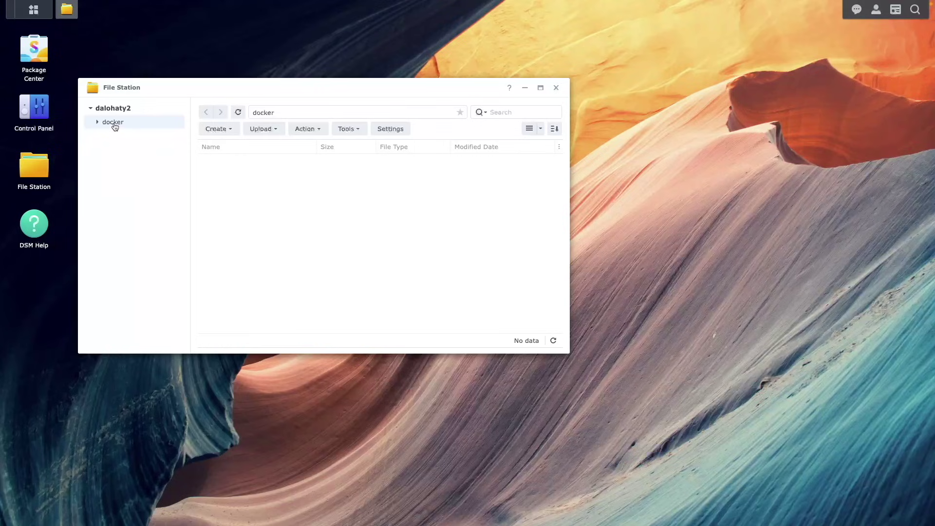
pyautogui.click(218, 129)
pyautogui.click(241, 146)
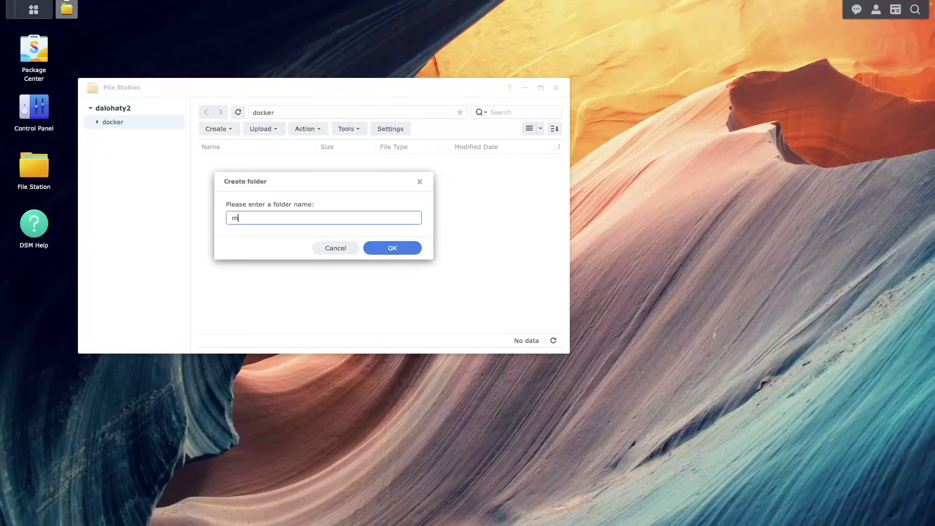
pyautogui.write('minecraft-serv')
pyautogui.click(393, 248)
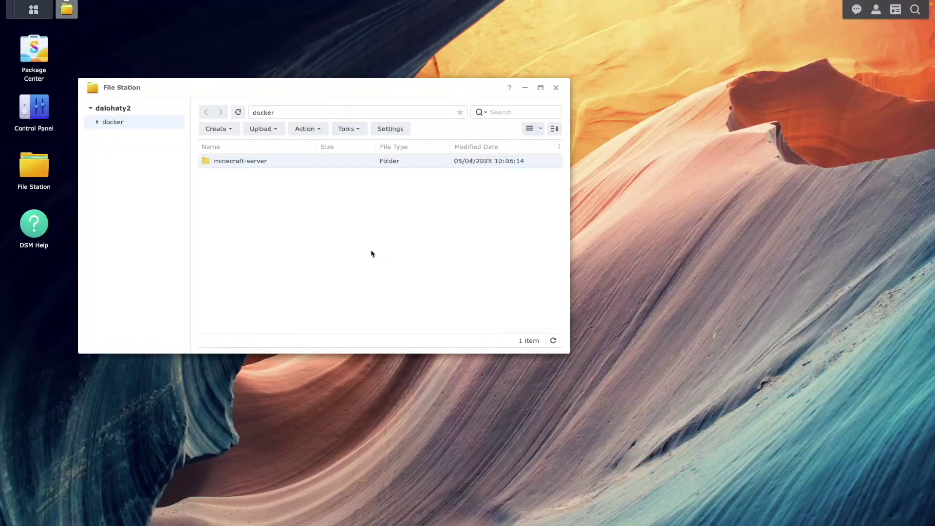
# Create a 'data' folder inside minecraft-server, then close File Station
pyautogui.doubleClick(261, 163)
pyautogui.click(218, 129)
pyautogui.click(237, 148)
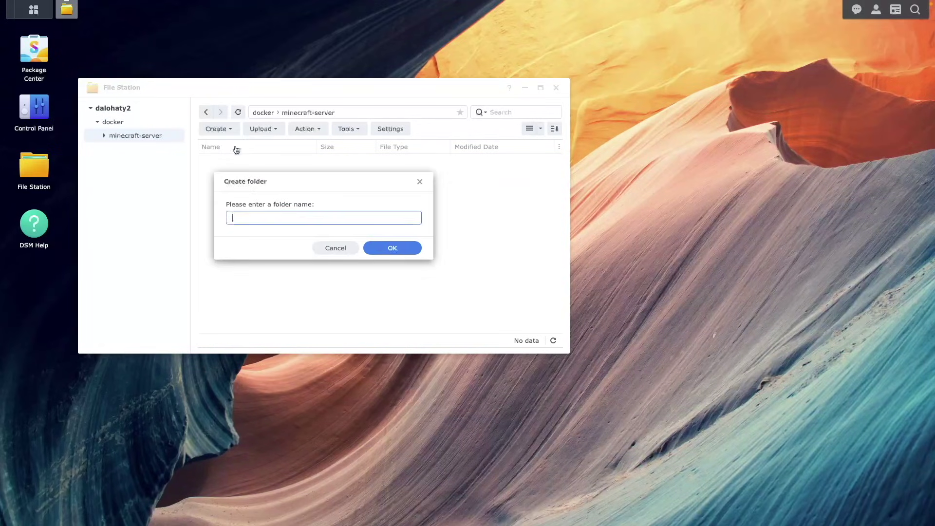
pyautogui.write('data')
pyautogui.click(393, 248)
pyautogui.click(556, 88)
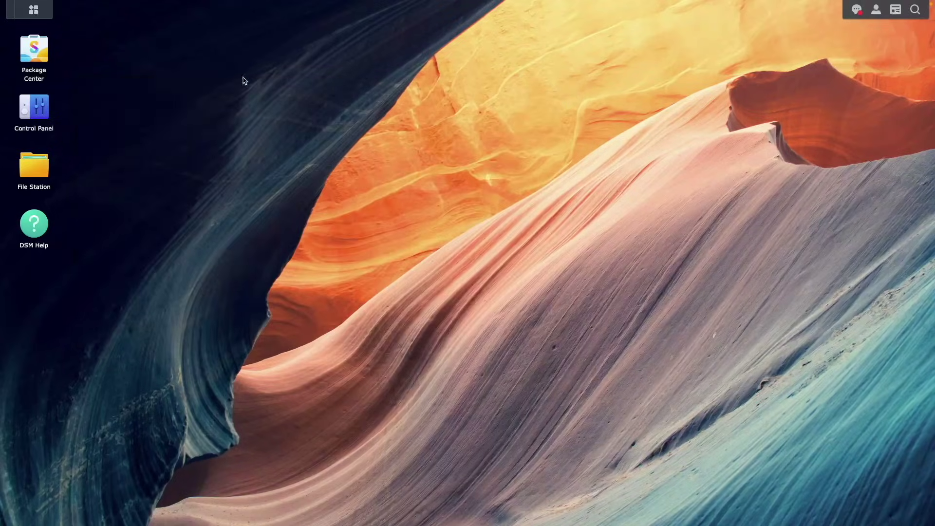
# Launch Container Manager and start a new project named minecraft-server
pyautogui.click(33, 10)
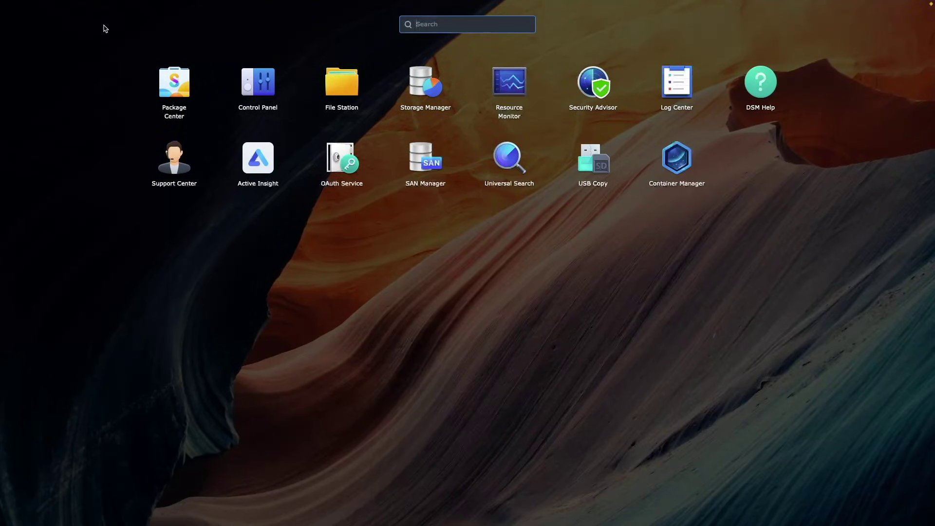
pyautogui.click(648, 156)
pyautogui.click(200, 160)
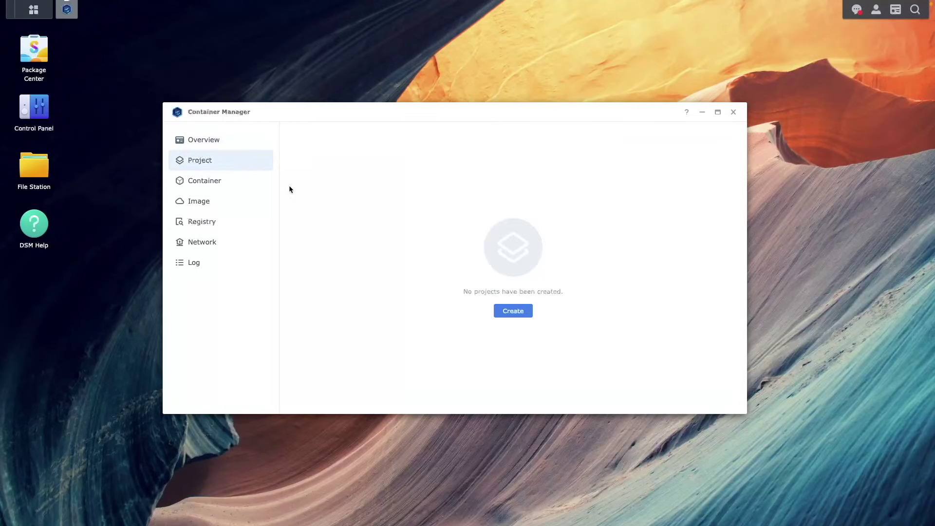
pyautogui.click(511, 311)
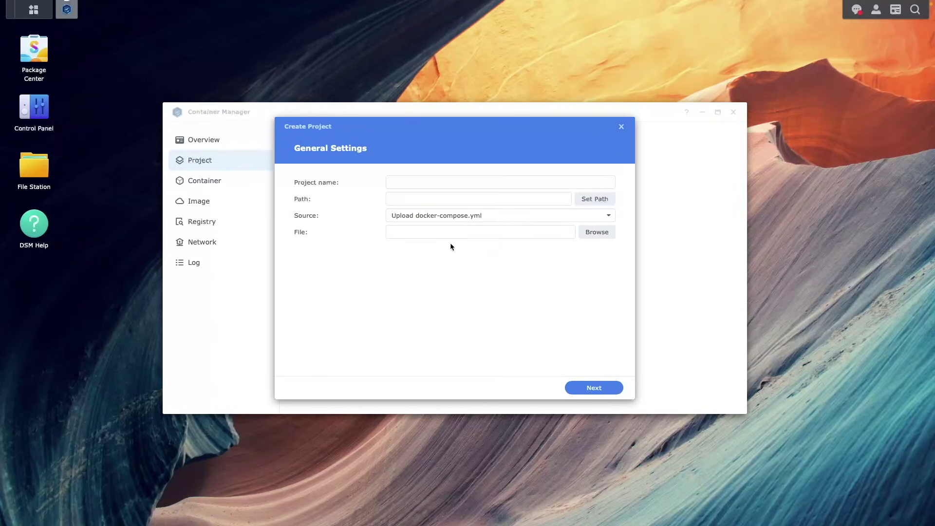
pyautogui.click(417, 183)
pyautogui.write('minecraft-server')
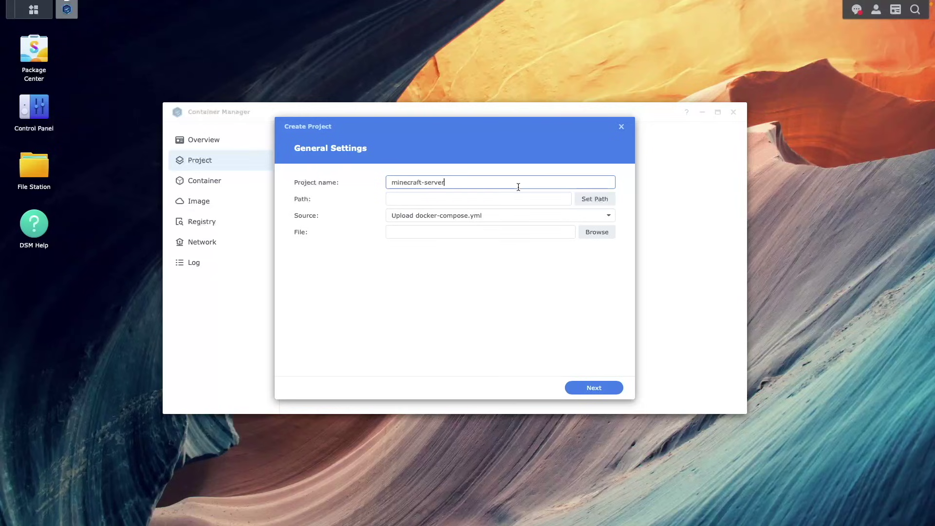
# Set the project path to /docker/minecraft-server and paste a new itzg/minecraft-server docker-compose.yml
pyautogui.click(594, 198)
pyautogui.click(476, 213)
pyautogui.click(431, 221)
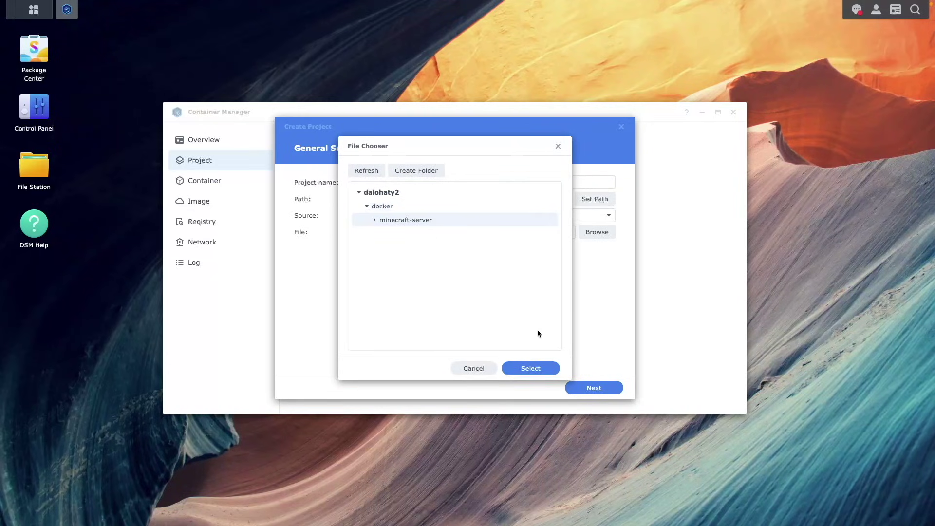
pyautogui.click(531, 368)
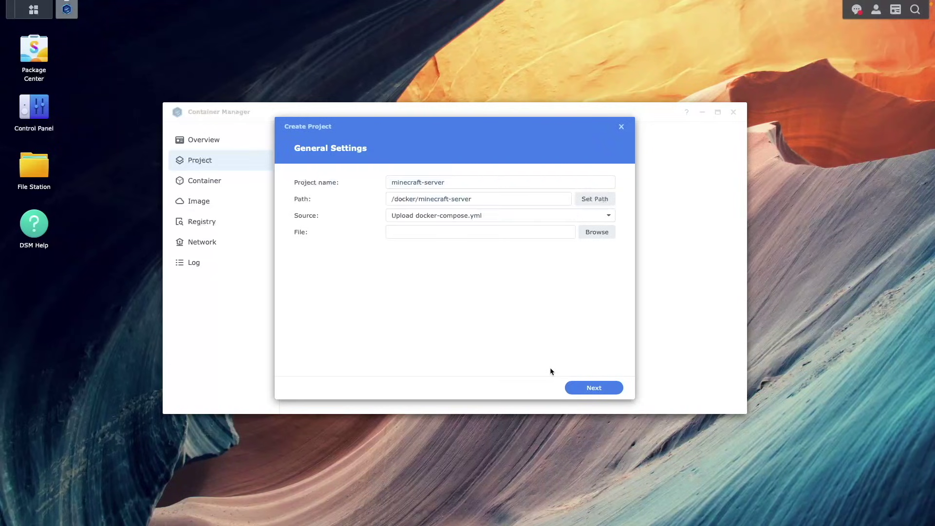
pyautogui.click(577, 216)
pyautogui.click(568, 249)
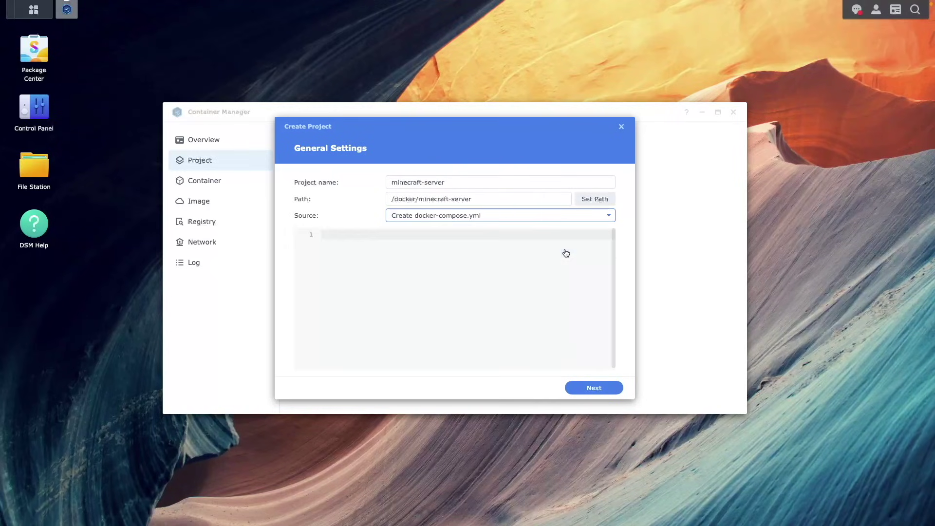
pyautogui.click(565, 250)
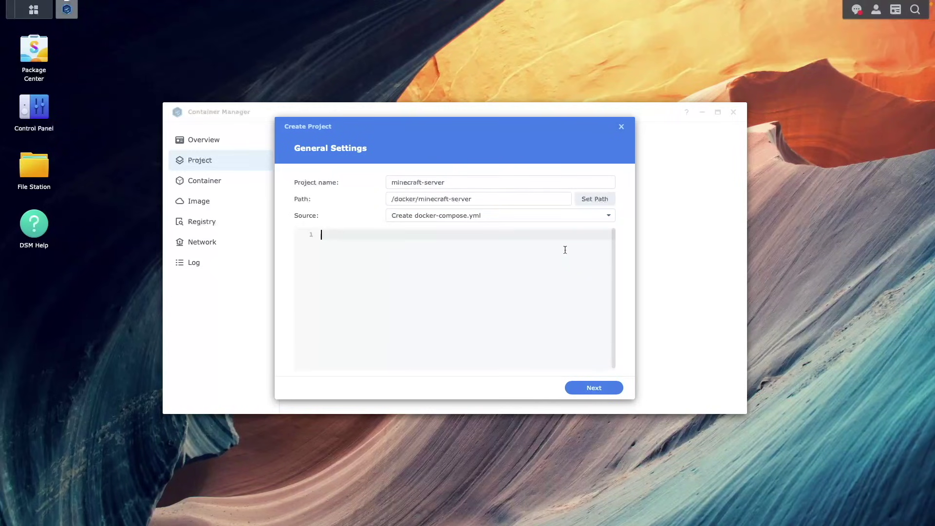
pyautogui.hotkey('ctrl', 'v')
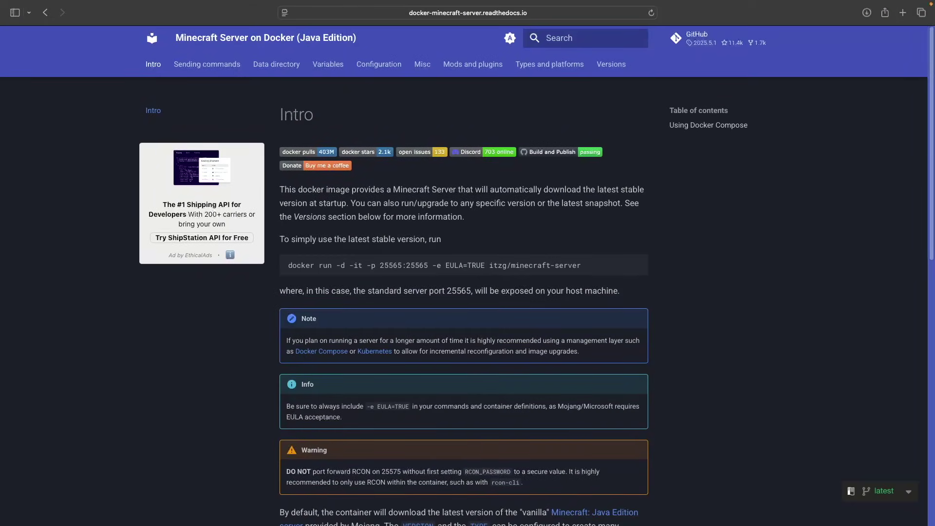
pyautogui.scroll(-3, 464, 292)
pyautogui.scroll(-3, 465, 292)
pyautogui.scroll(-2, 464, 292)
pyautogui.scroll(-2, 464, 293)
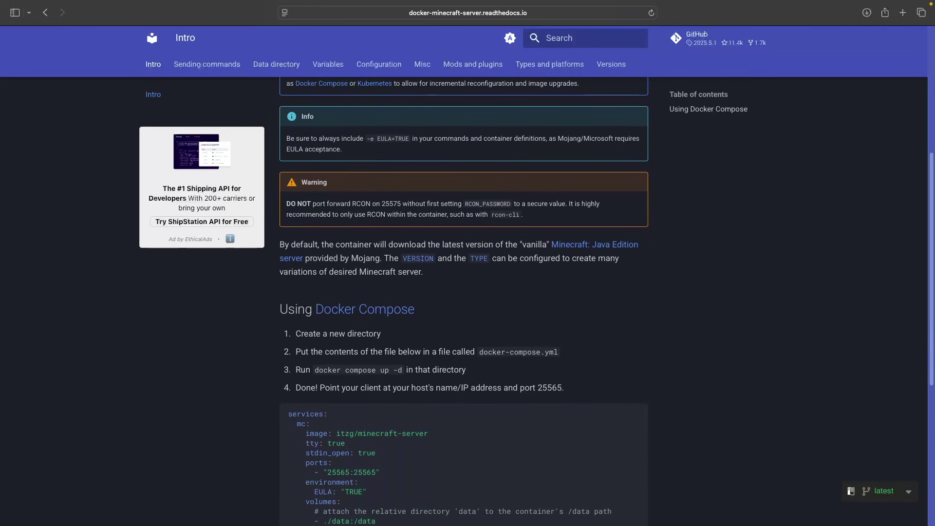
pyautogui.scroll(-3, 464, 293)
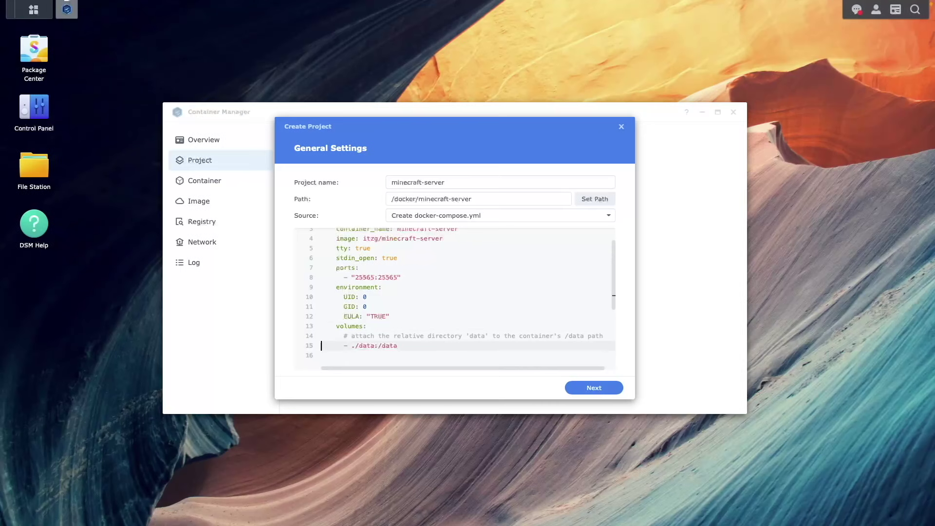
# Jump to line 1 of the docker-compose editor to review the configuration
pyautogui.hotkey('ctrl', 'Home')
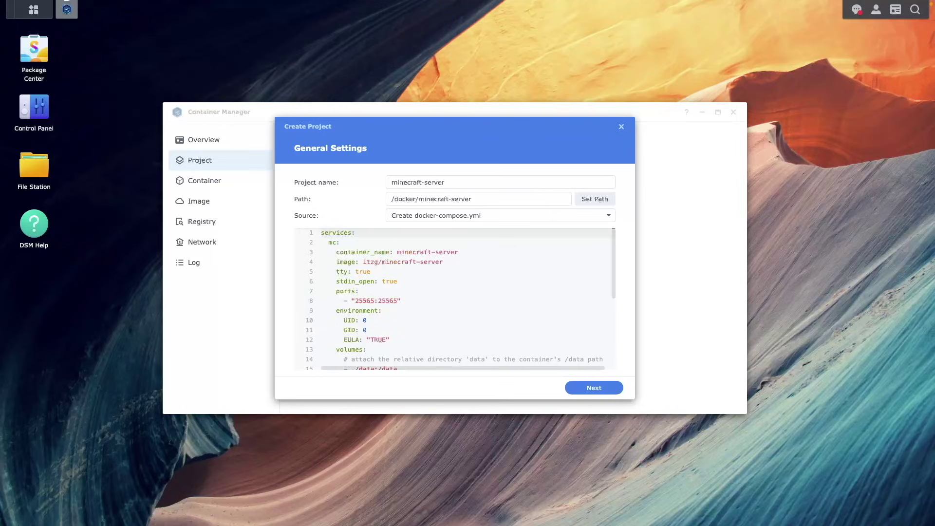
# Pass the web portal and summary pages, then create and start the minecraft-server project
pyautogui.click(600, 387)
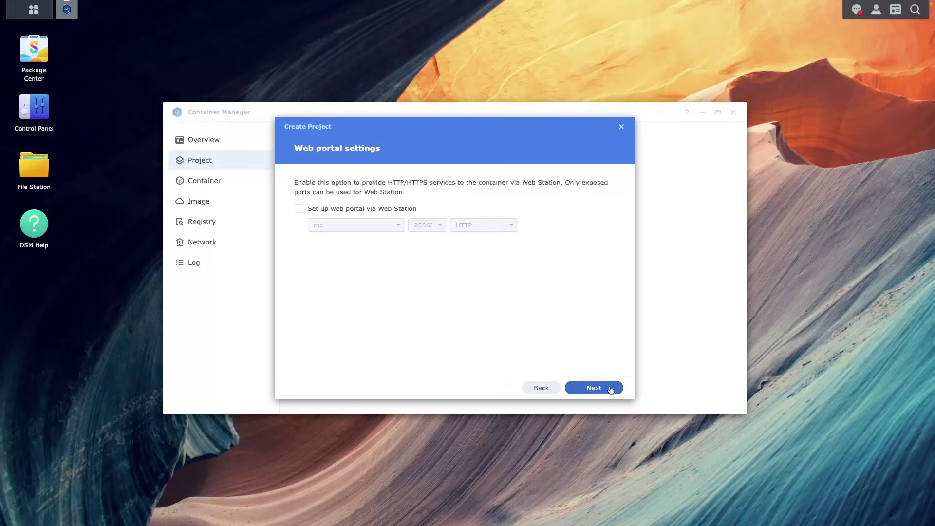
pyautogui.click(611, 389)
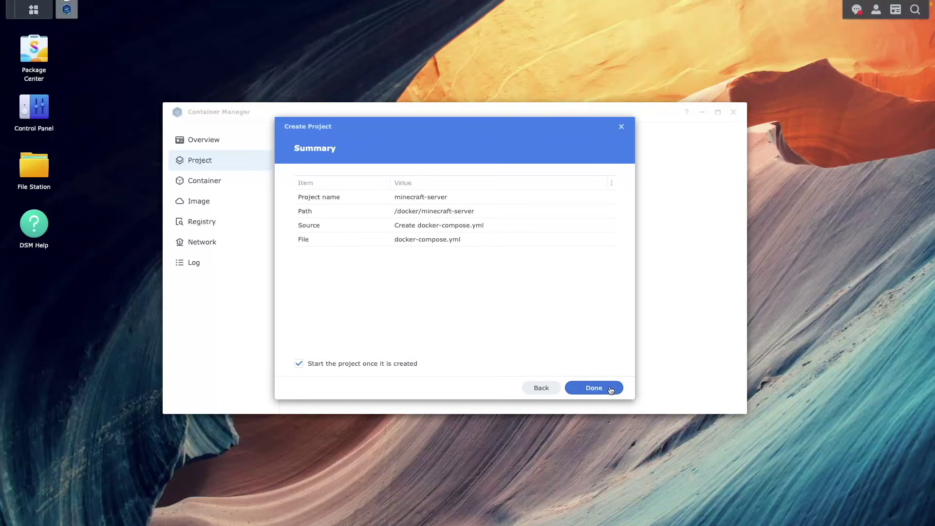
pyautogui.click(611, 389)
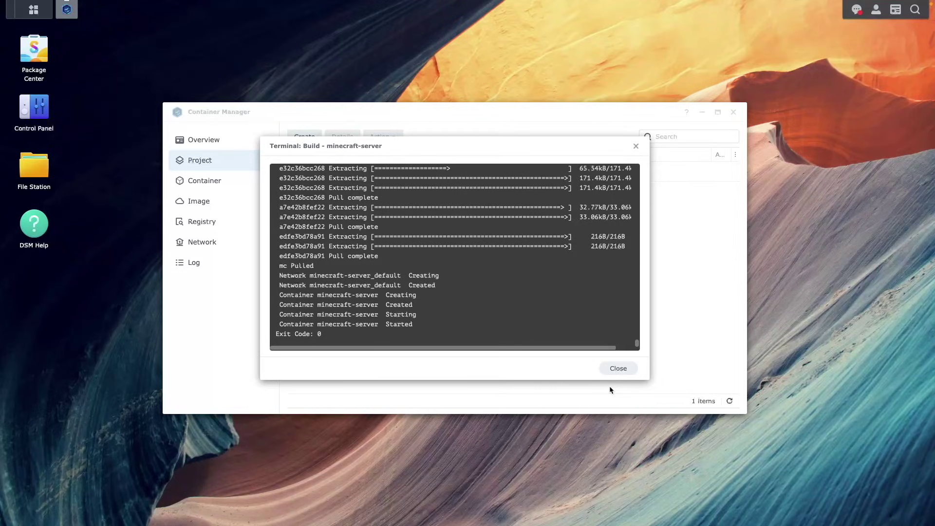
# Close the build output and open the minecraft-server container's Log tab
pyautogui.click(619, 369)
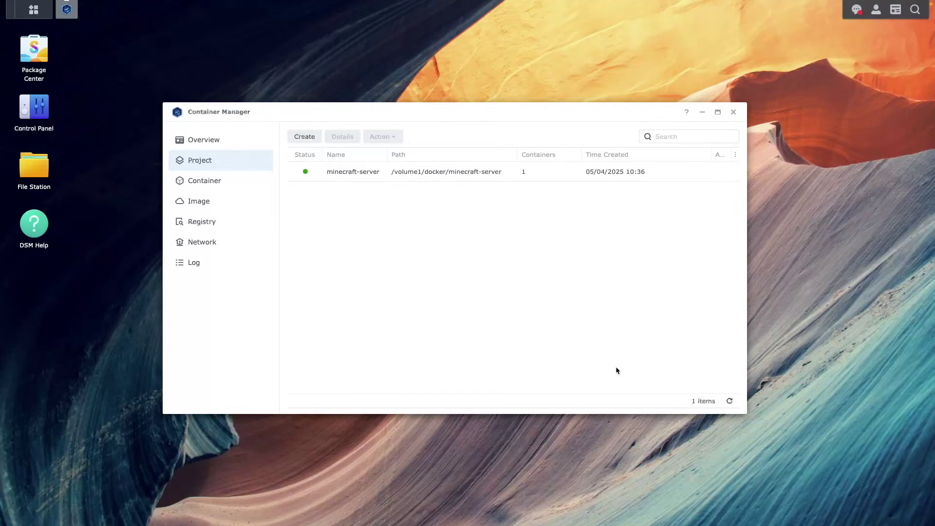
pyautogui.click(362, 173)
pyautogui.click(363, 207)
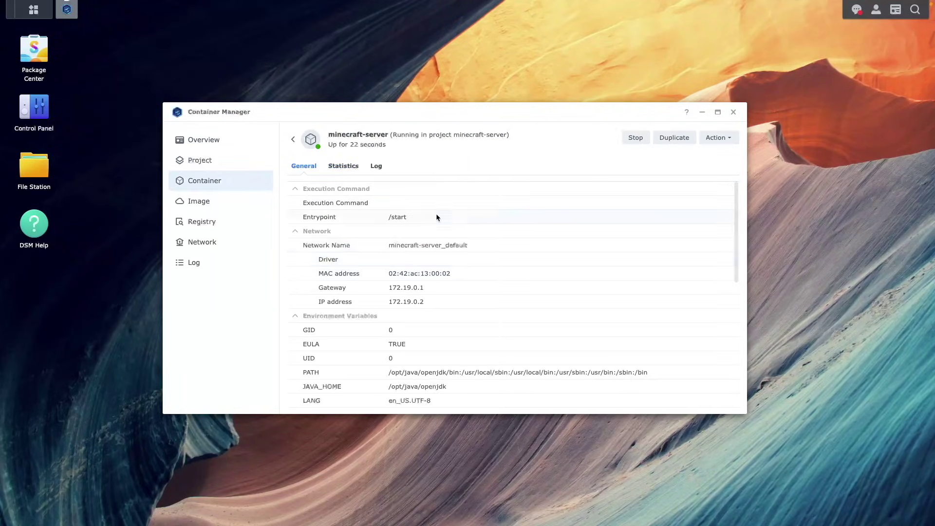
pyautogui.click(378, 167)
# Refresh the container log repeatedly until the server reports 'Done'
pyautogui.click(731, 402)
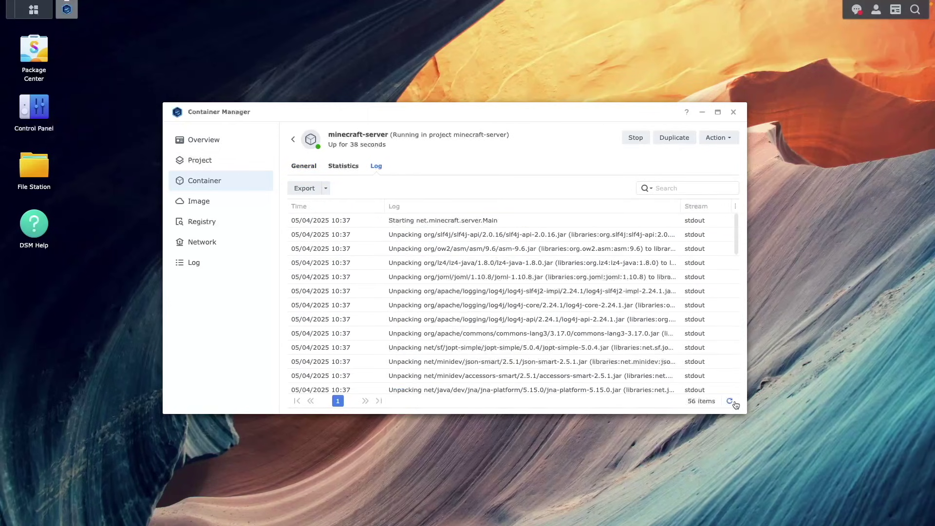
pyautogui.click(731, 402)
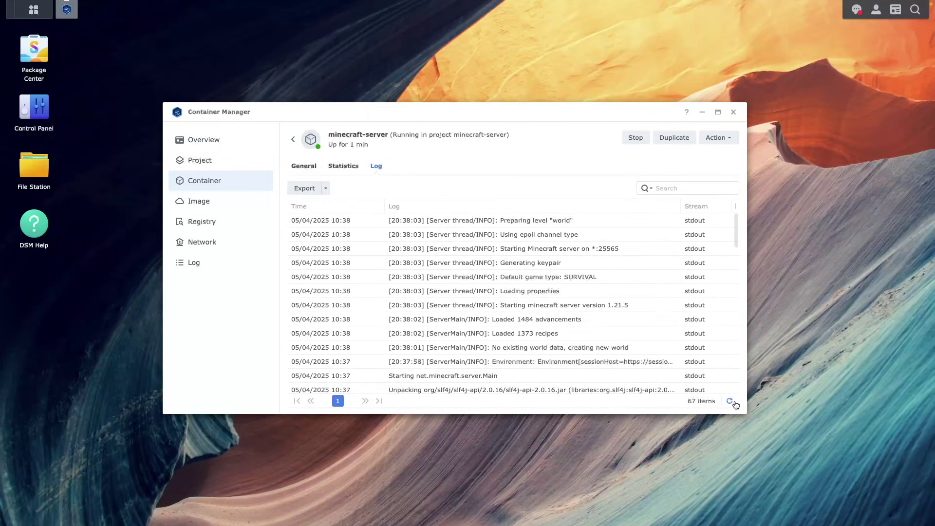
pyautogui.click(731, 402)
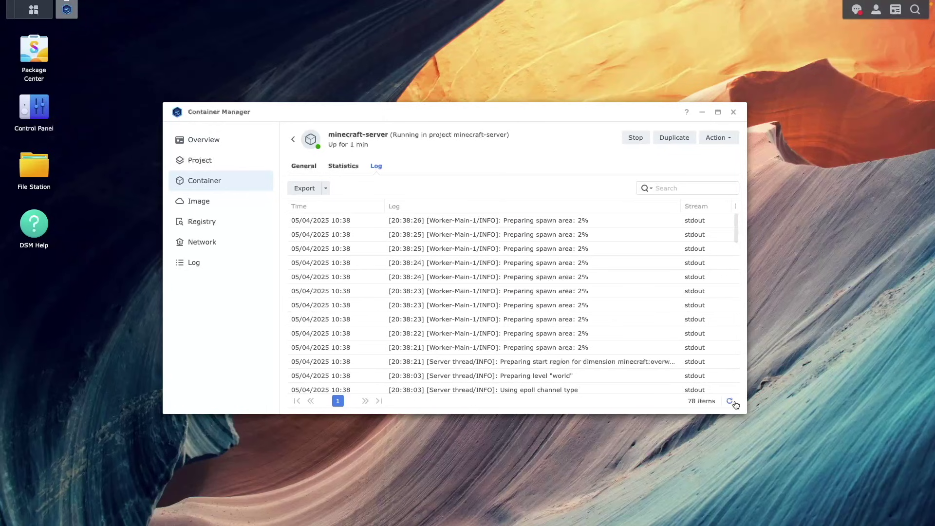
pyautogui.click(732, 402)
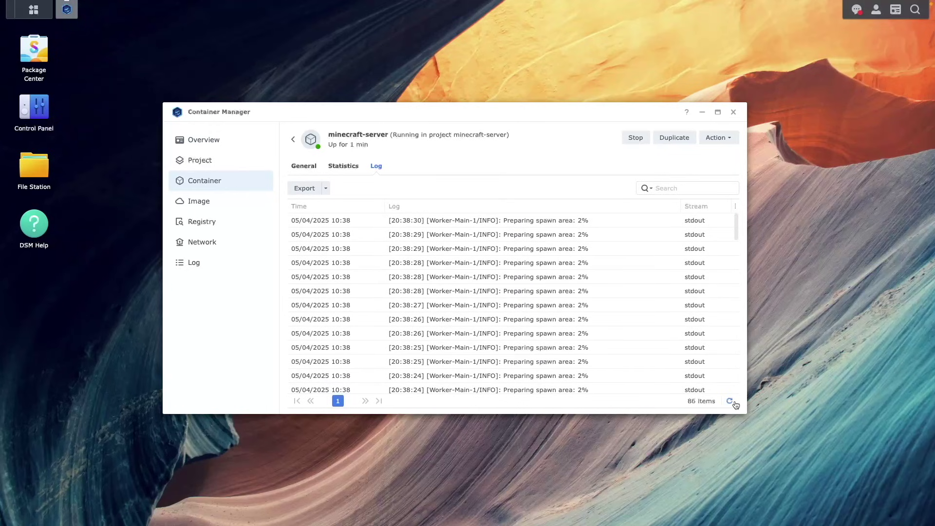
pyautogui.click(732, 402)
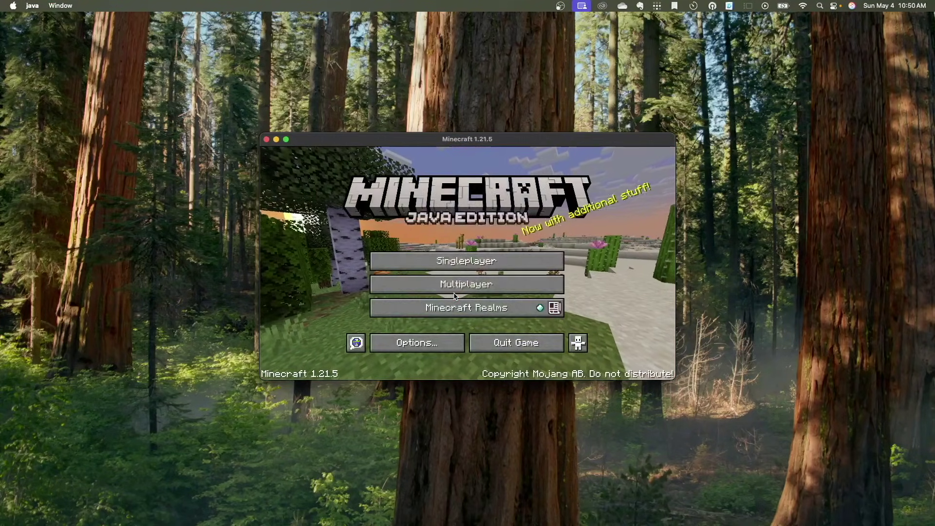
# Add multiplayer server 'Minecraft Server Synology' at 10.0.4.96 and join it
pyautogui.click(416, 287)
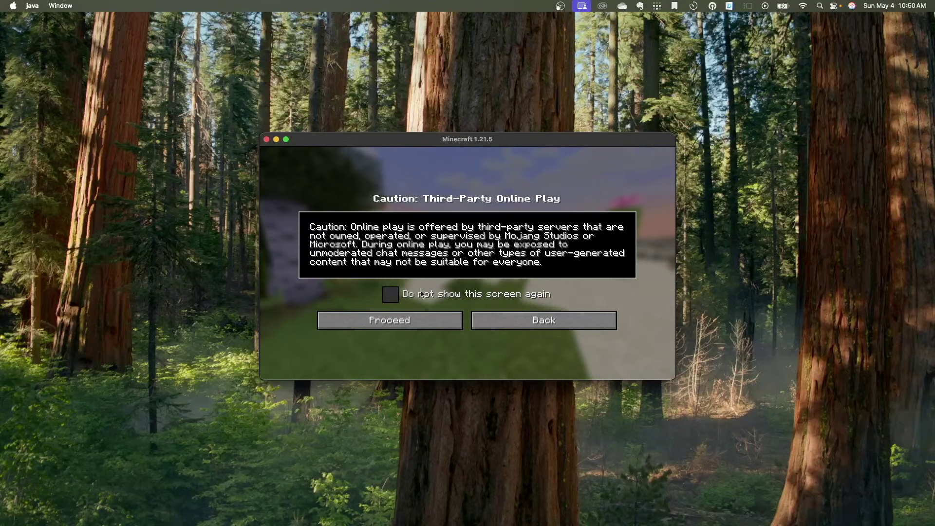
pyautogui.click(435, 321)
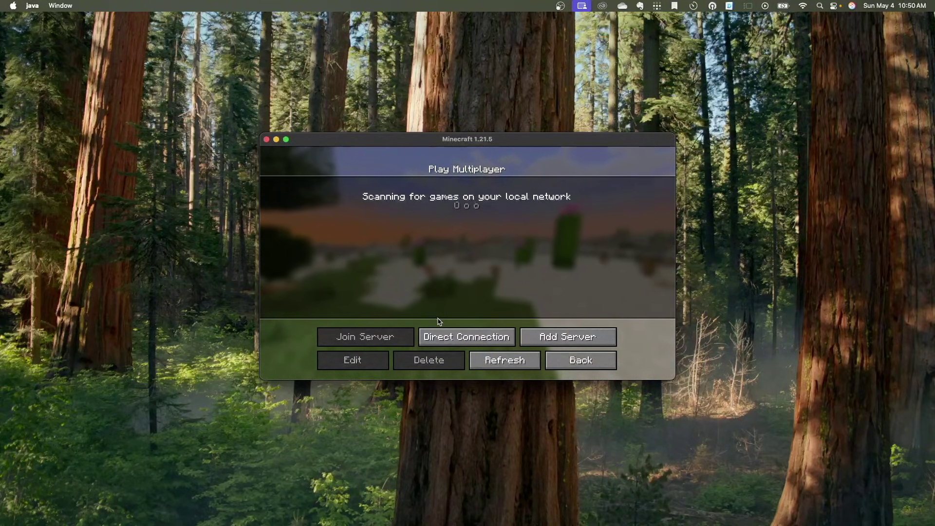
pyautogui.click(555, 337)
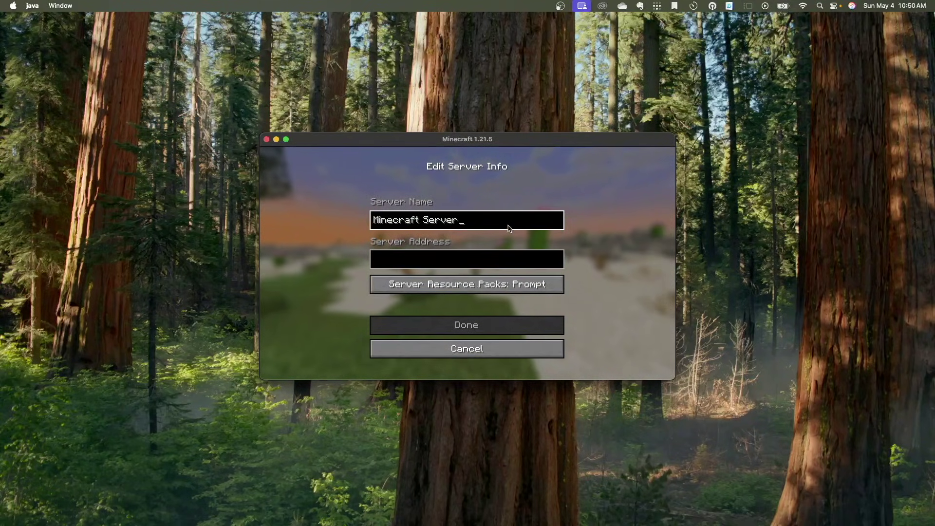
pyautogui.write('Synology')
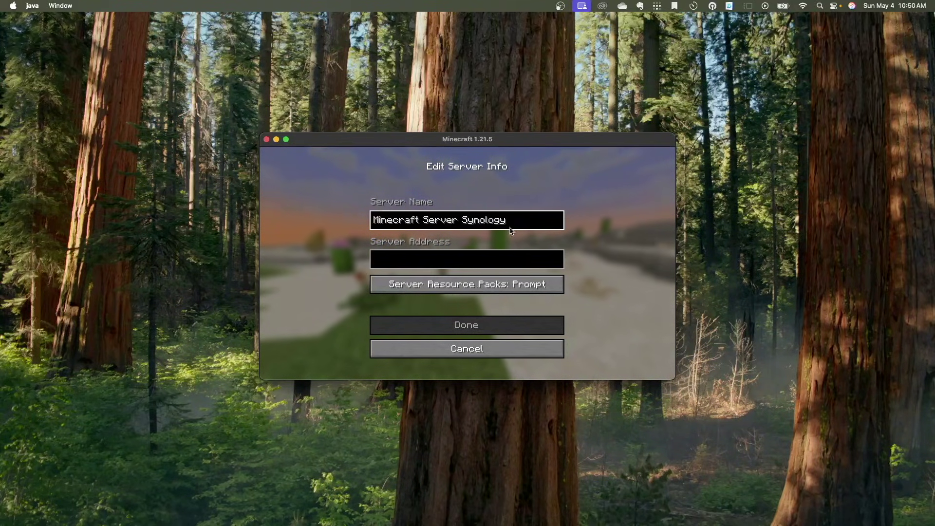
pyautogui.click(504, 262)
pyautogui.write('10.0')
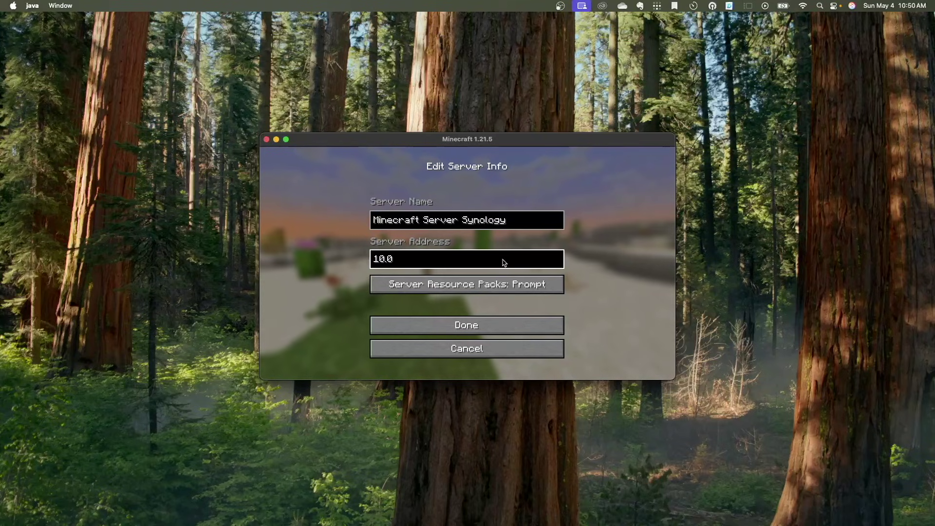
pyautogui.write('.4.96')
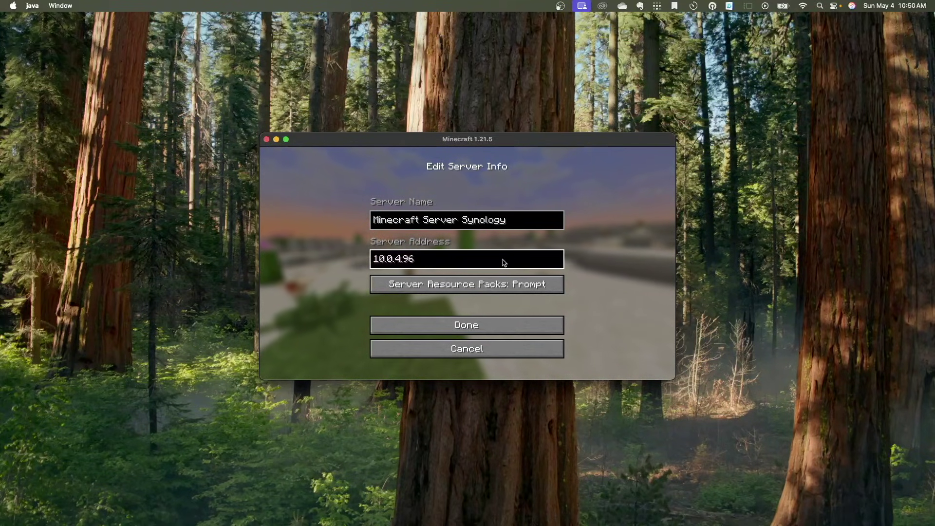
pyautogui.click(528, 324)
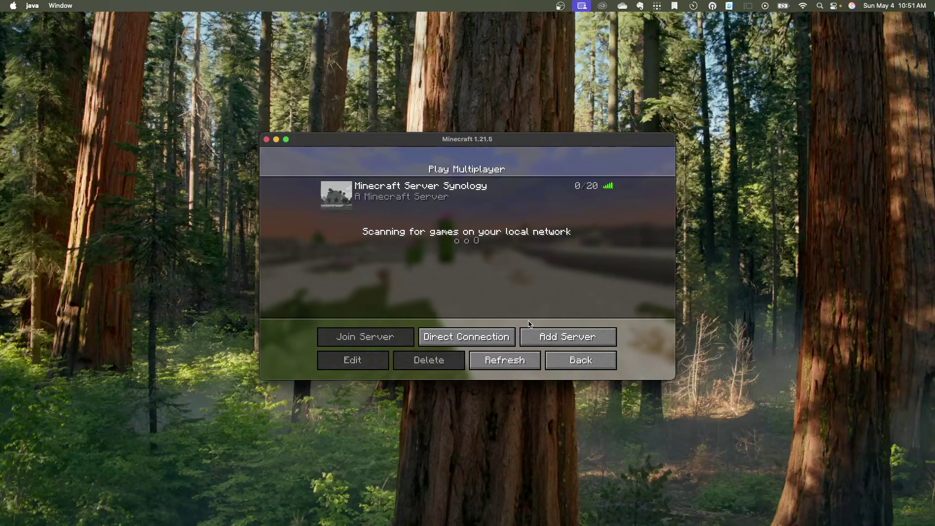
pyautogui.click(451, 202)
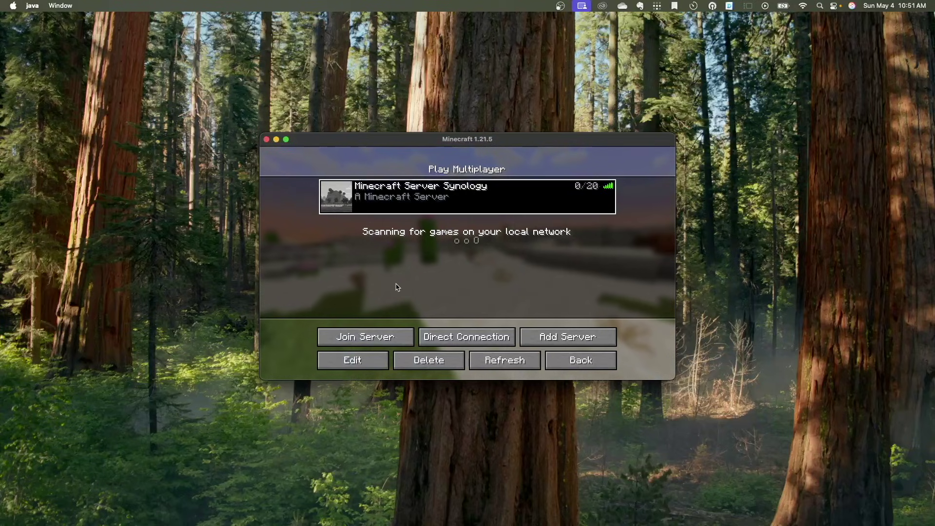
pyautogui.click(390, 338)
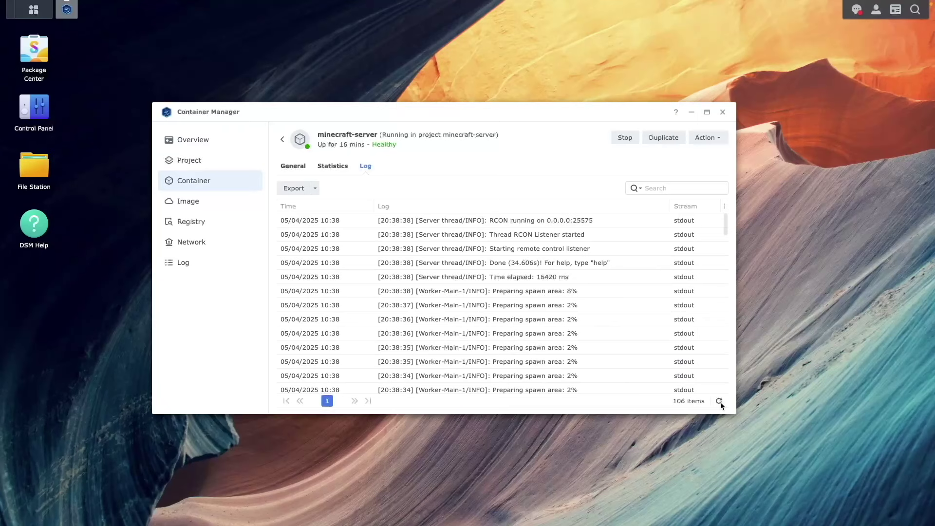
# Refresh the log to confirm the player's join and leave, close Container Manager, open Control Panel
pyautogui.click(721, 403)
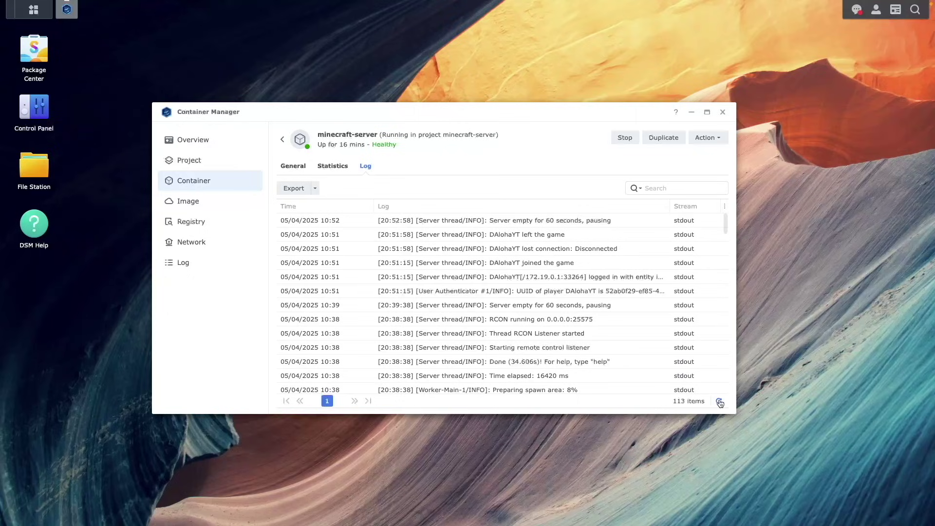
pyautogui.click(720, 403)
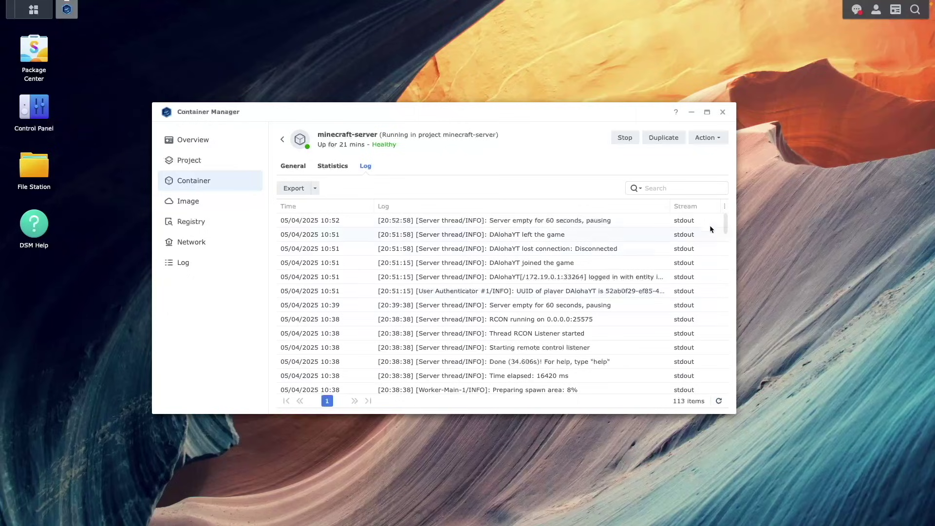
pyautogui.click(722, 112)
pyautogui.click(48, 111)
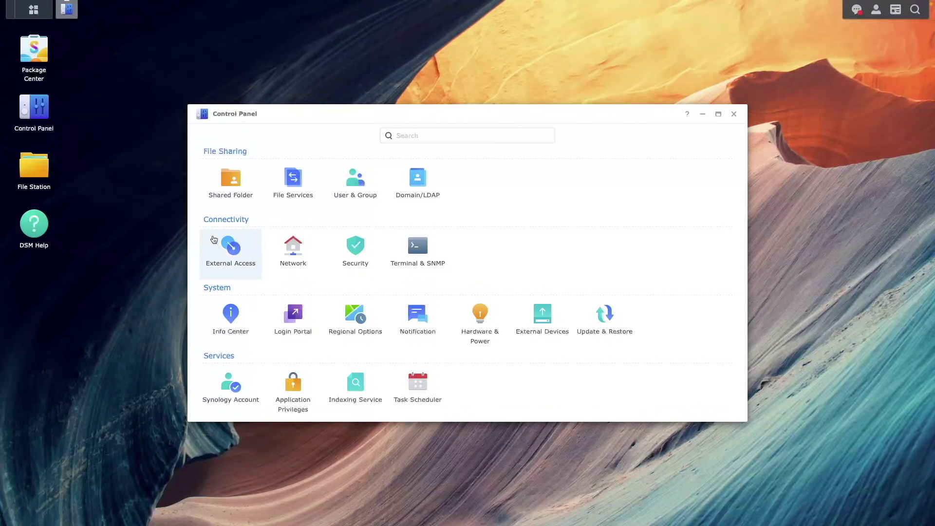
# Open the DDNS tab under External Access and start a new DDNS entry
pyautogui.click(230, 250)
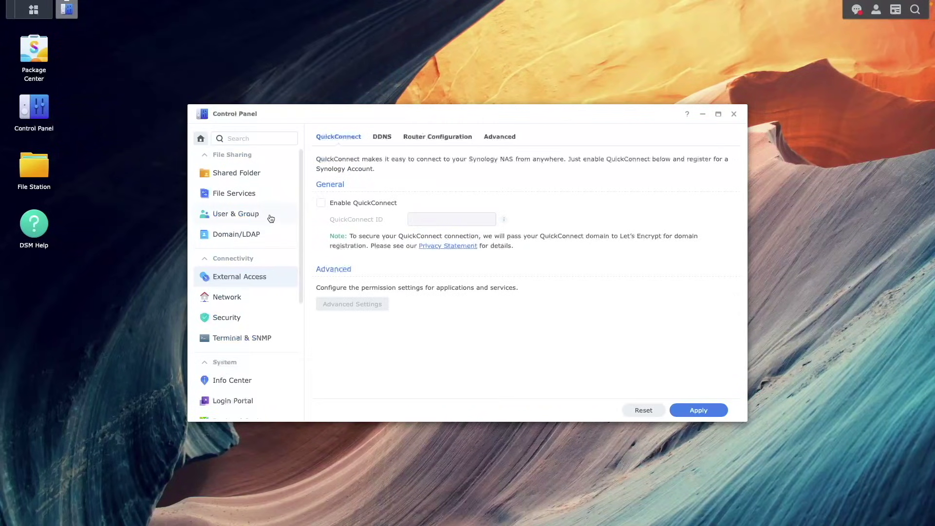
pyautogui.click(382, 137)
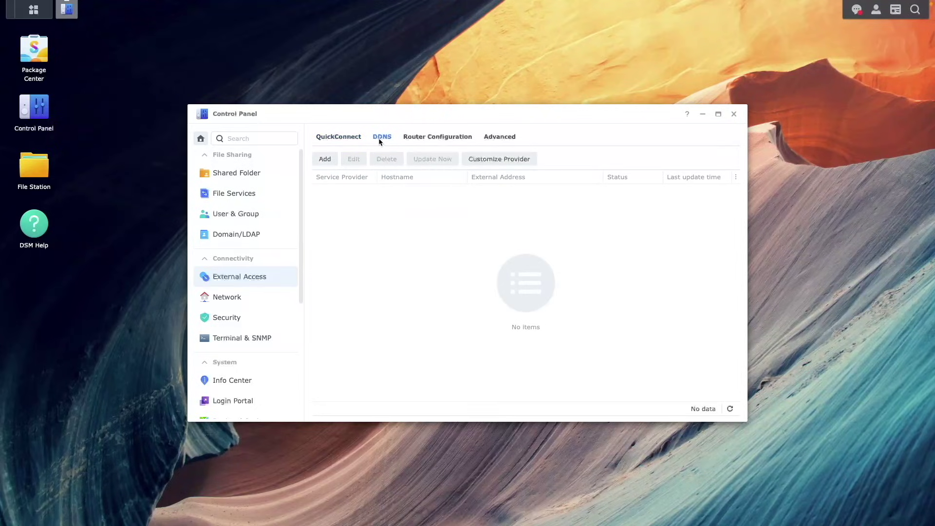
pyautogui.click(325, 159)
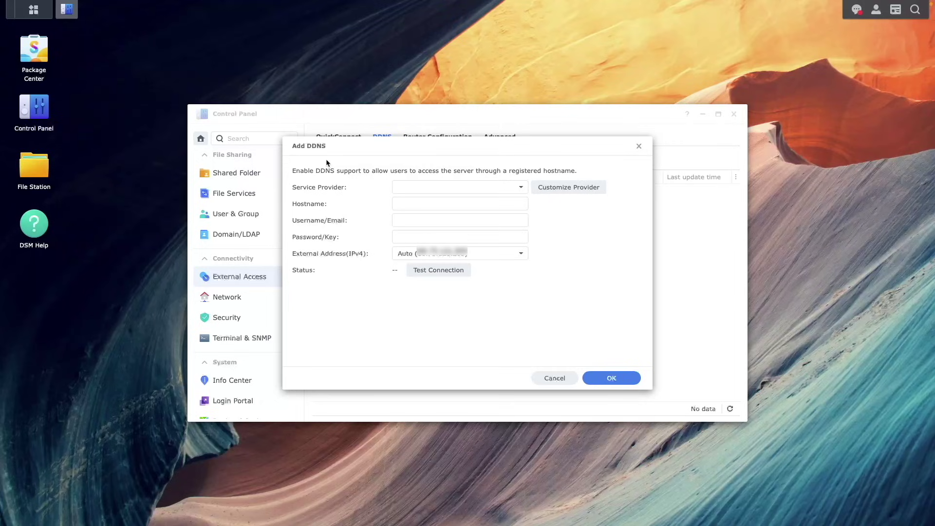
# Add Synology DDNS hostname minecraft-daloha.synology.me, confirm the test shows Normal, and save
pyautogui.click(520, 189)
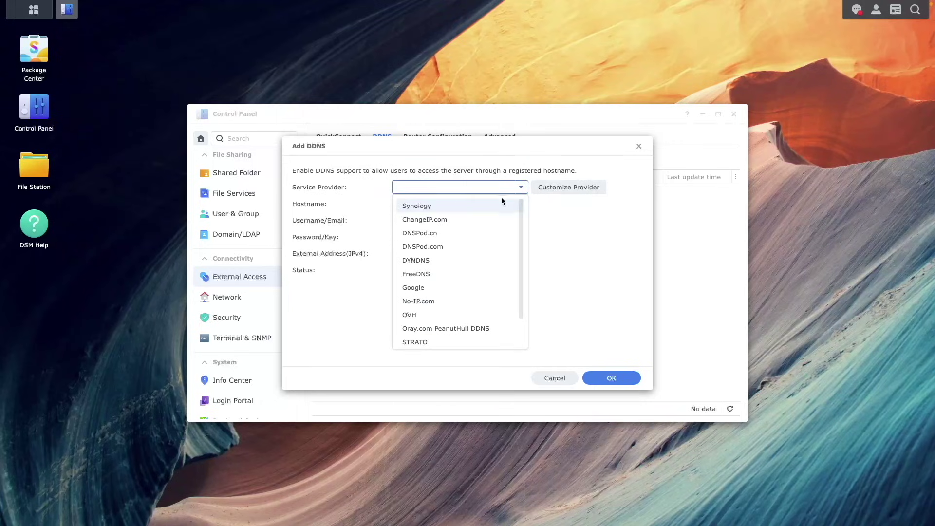
pyautogui.click(500, 207)
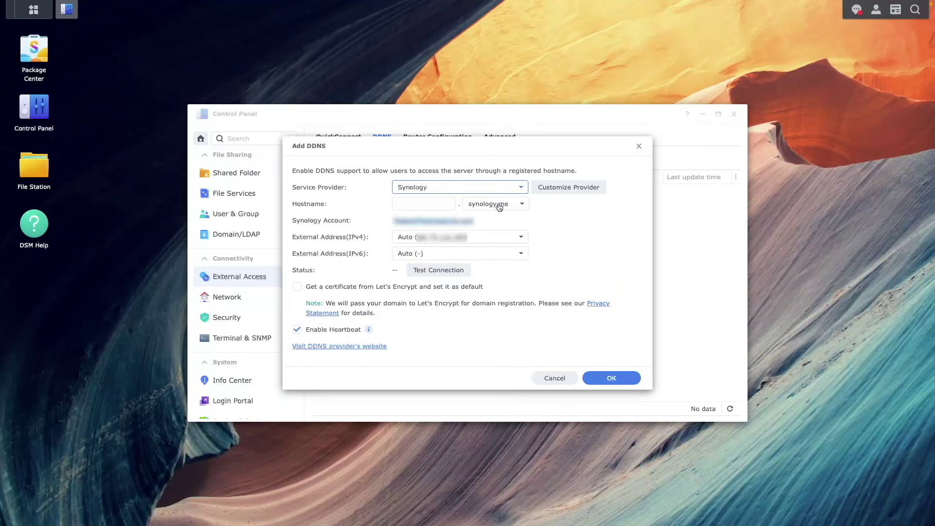
pyautogui.click(424, 204)
pyautogui.write('minecraft-d')
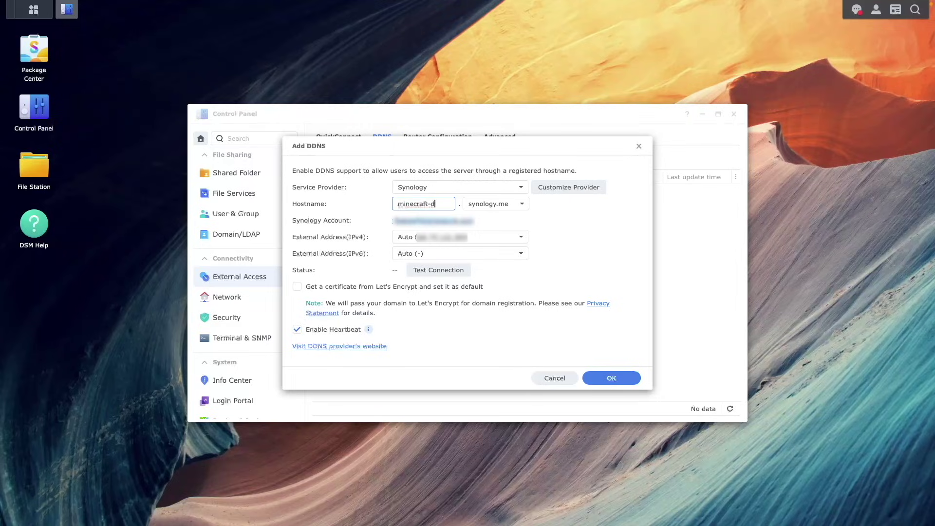
pyautogui.write('aloha')
pyautogui.click(426, 273)
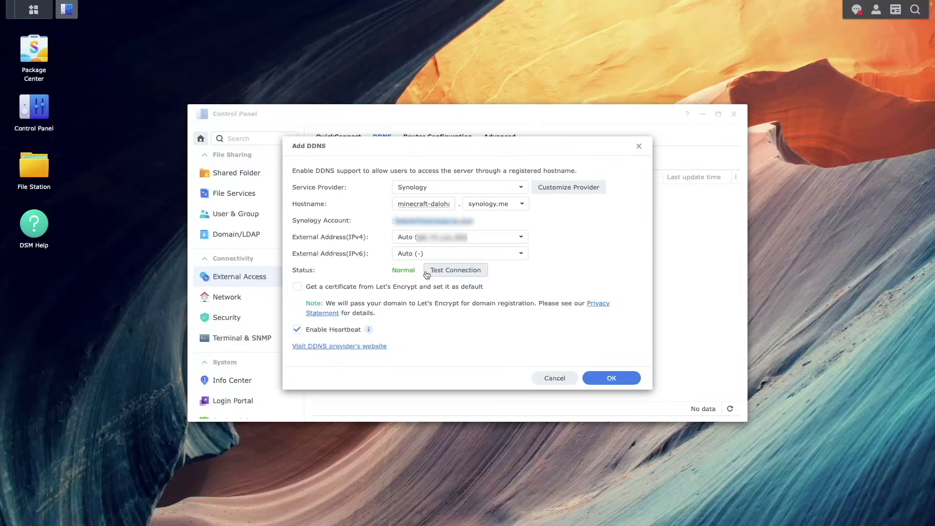
pyautogui.click(611, 378)
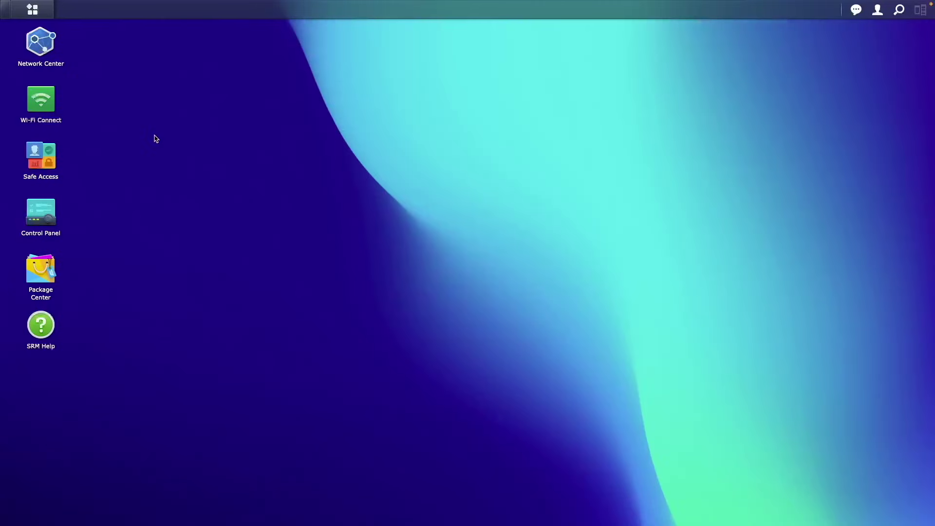
# View the enabled Minecraft port forward sending TCP 25565 to 10.0.4.96 in Network Center
pyautogui.click(43, 48)
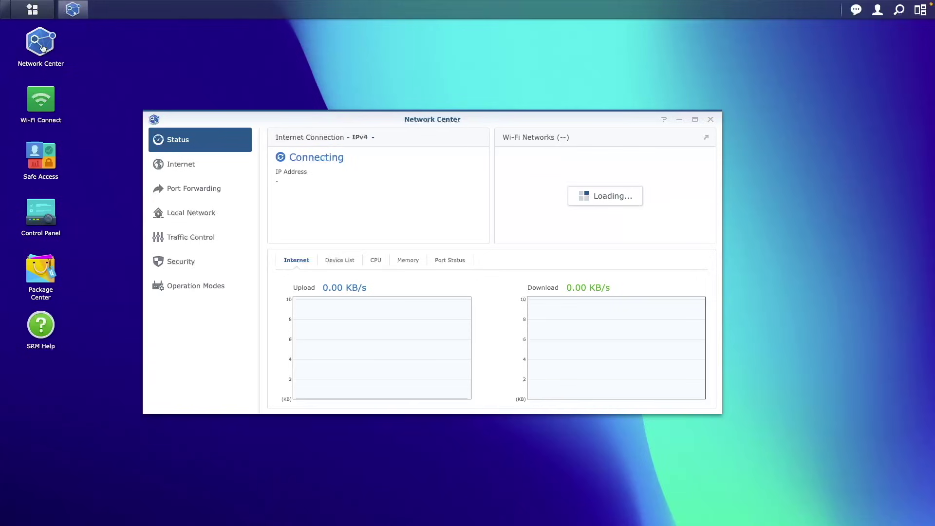
pyautogui.click(185, 192)
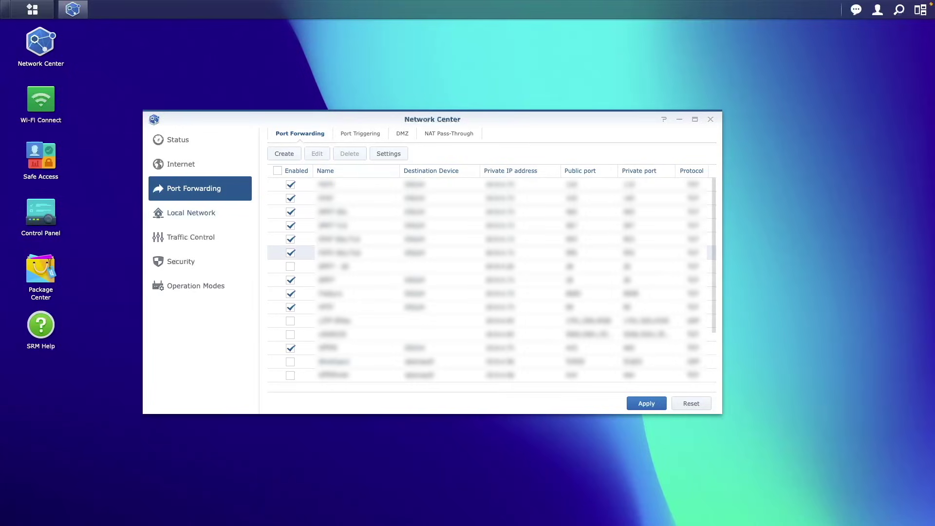
pyautogui.moveTo(714, 323); pyautogui.dragTo(714, 380)
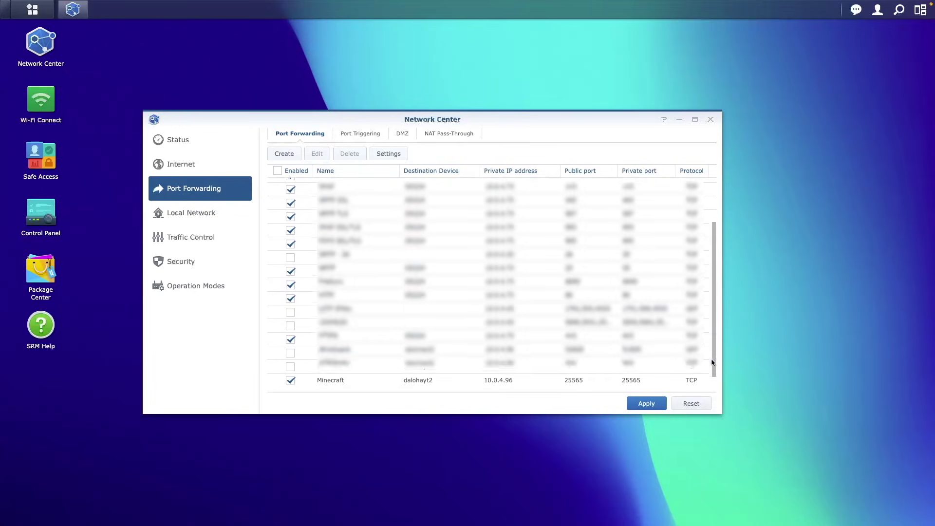
pyautogui.click(364, 378)
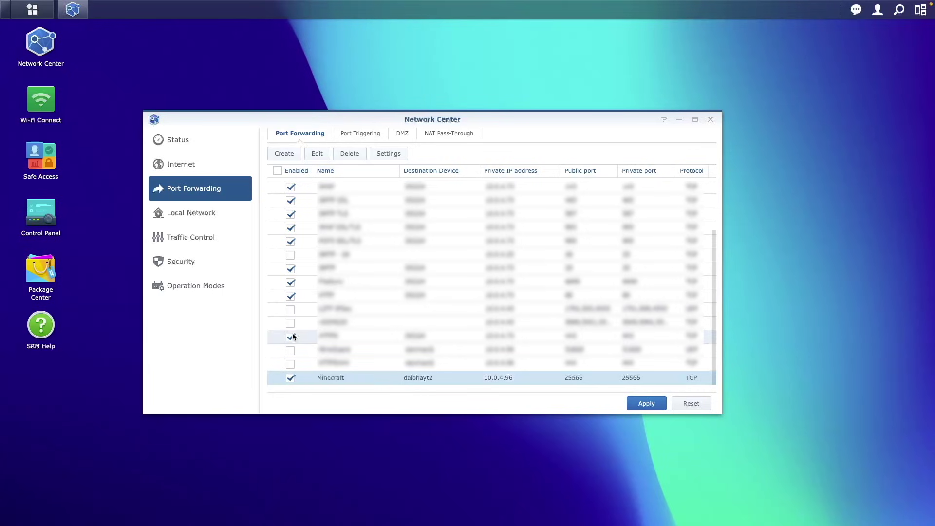
pyautogui.click(218, 265)
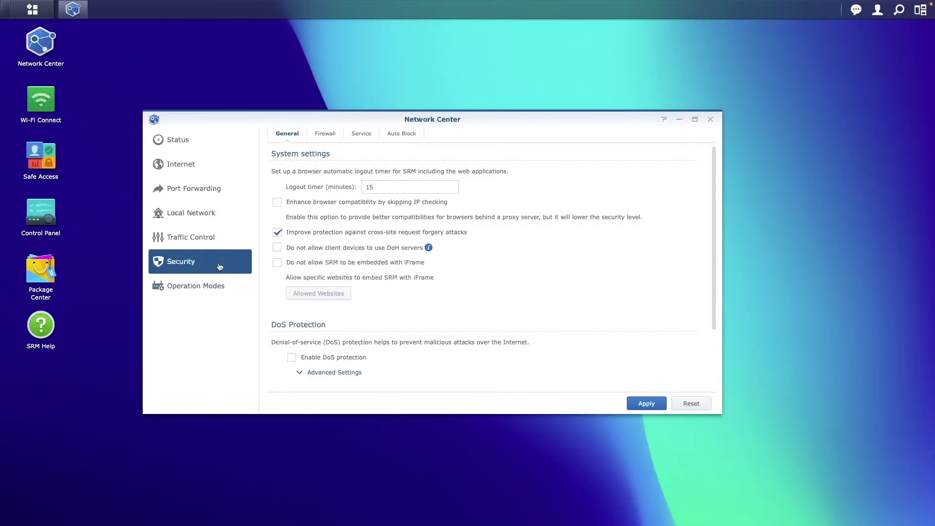
# Inspect the enabled Minecraft firewall allow rule for 10.0.4.96 on port 25565
pyautogui.click(324, 135)
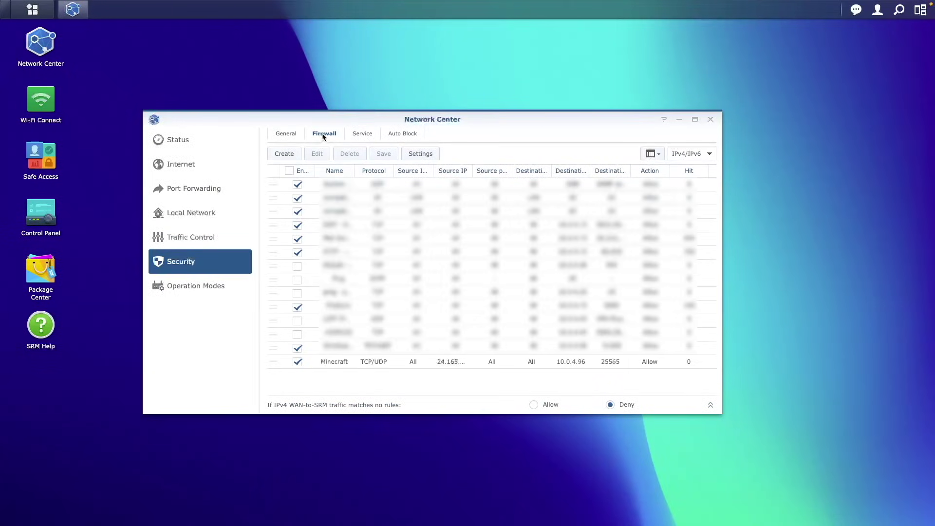
pyautogui.click(349, 361)
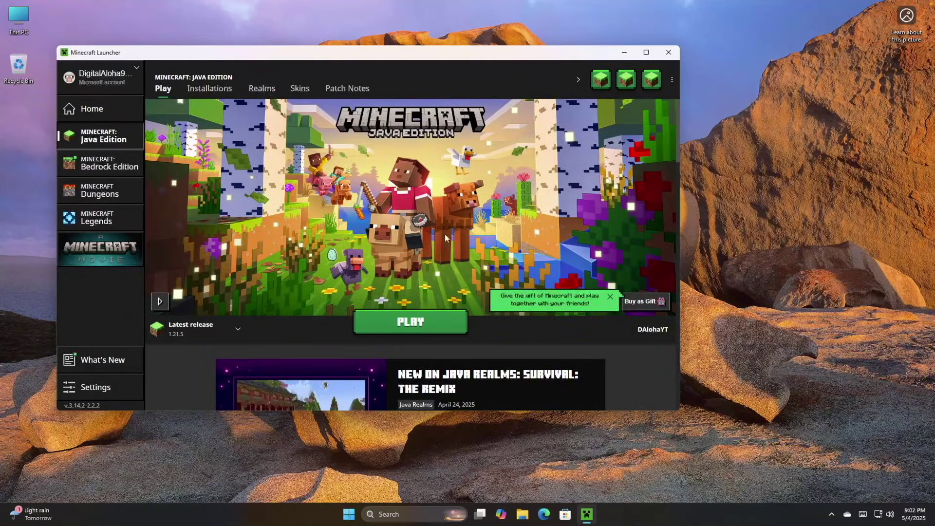
# Launch Minecraft Java 1.21.5 and reach the multiplayer list, accepting the third-party caution
pyautogui.click(448, 323)
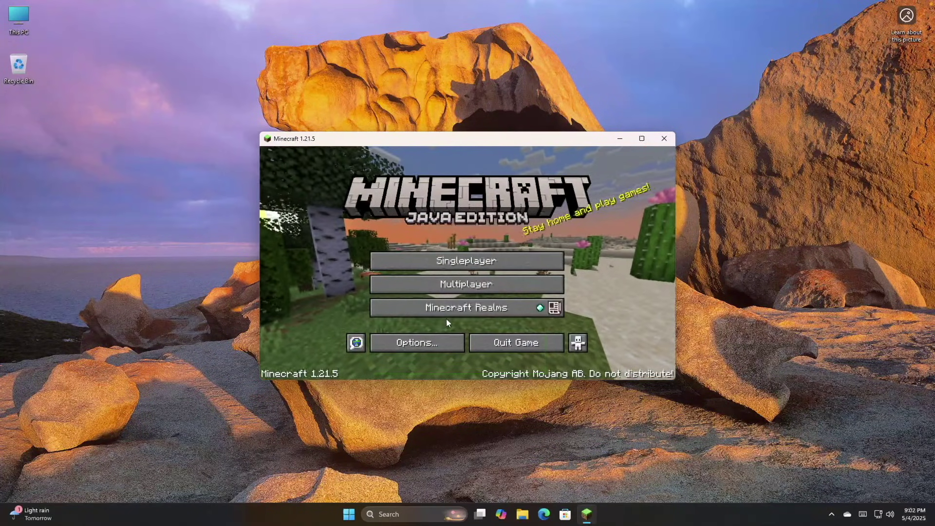
pyautogui.click(457, 284)
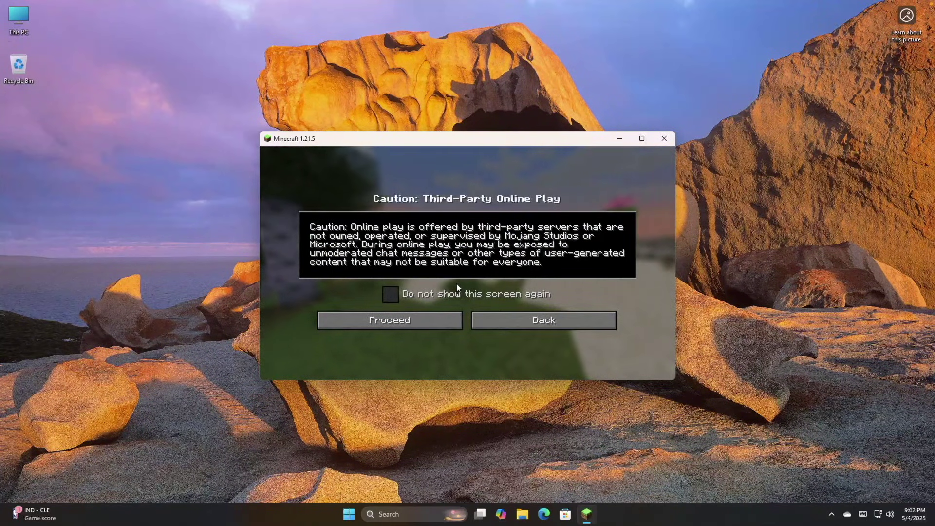
pyautogui.click(448, 316)
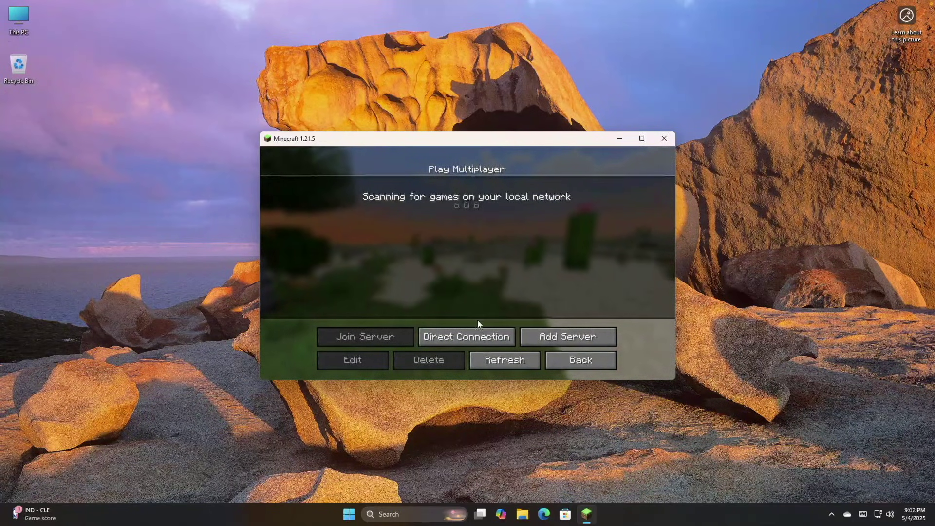
# Save a 'Minecraft Server Synology' entry with address minecraft-daloha.synology.me
pyautogui.click(556, 336)
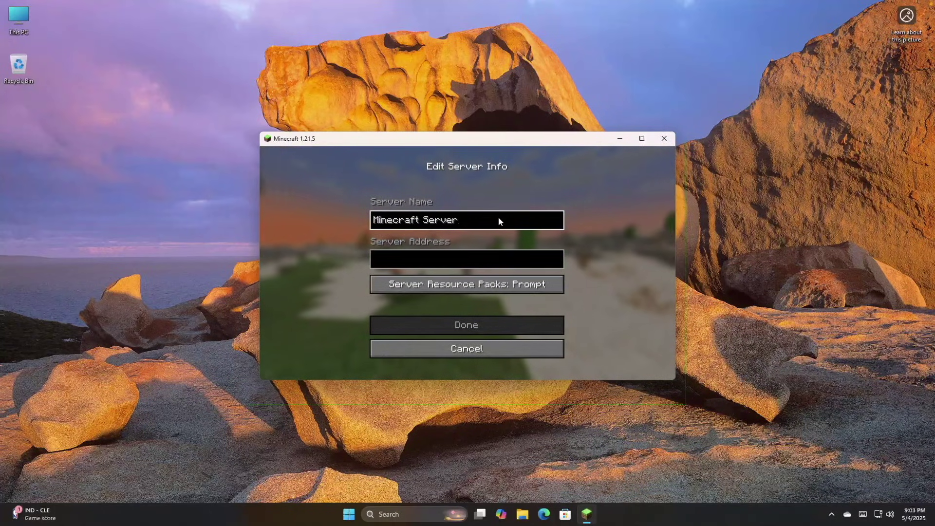
pyautogui.write(' Synology')
pyautogui.press('Tab')
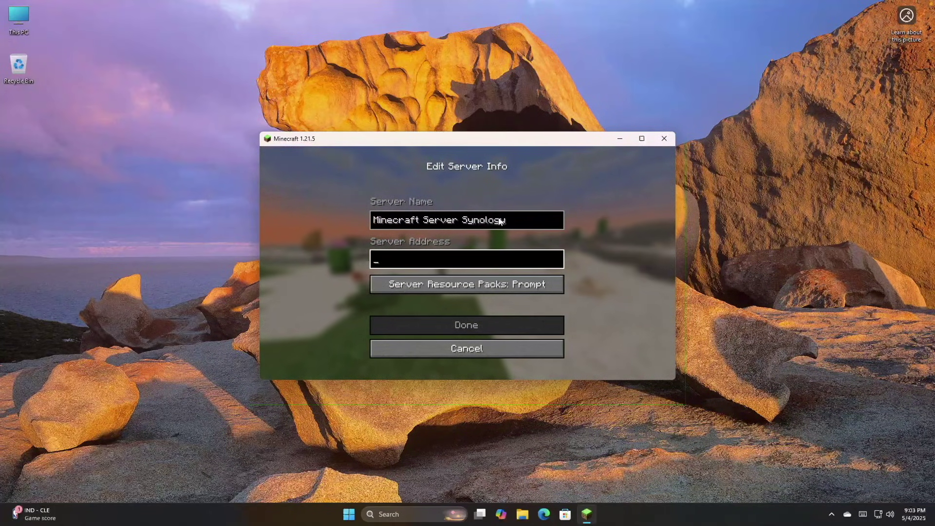
pyautogui.write('minecraft-daloha.synol')
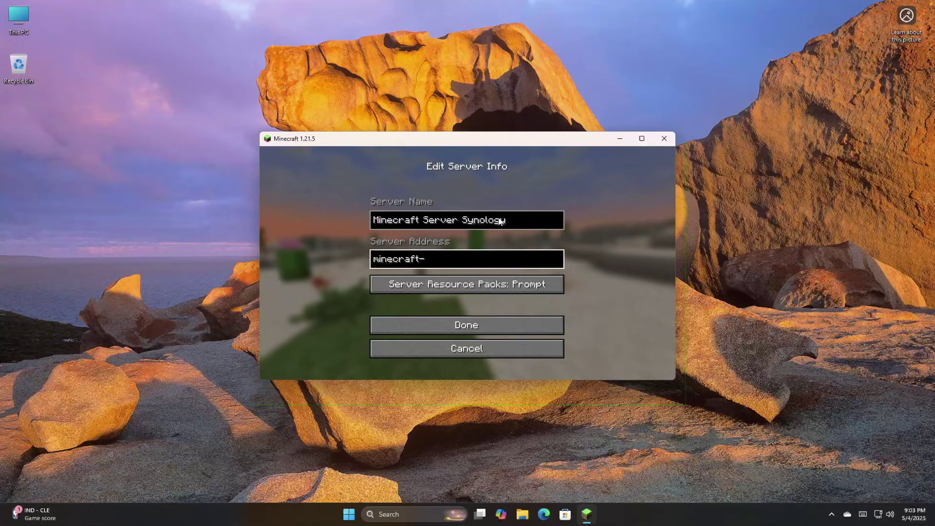
pyautogui.write('ogy.me')
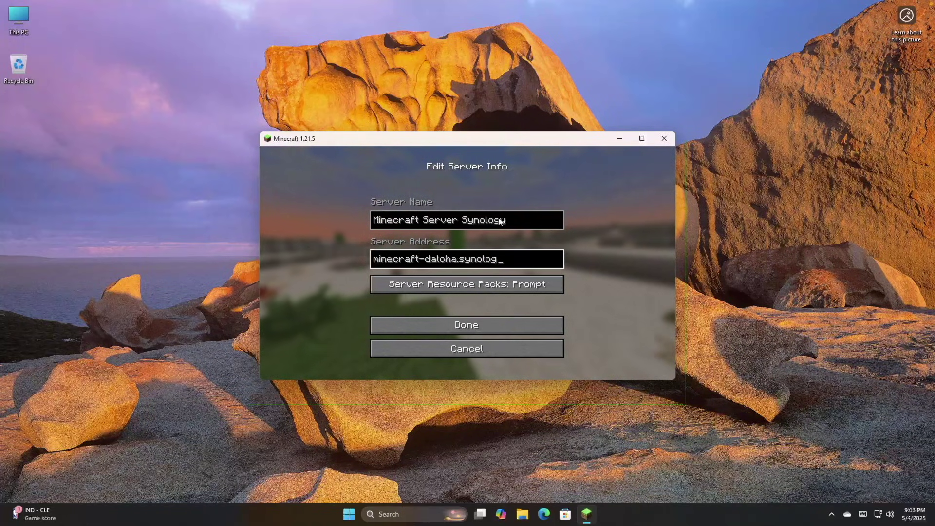
pyautogui.click(489, 320)
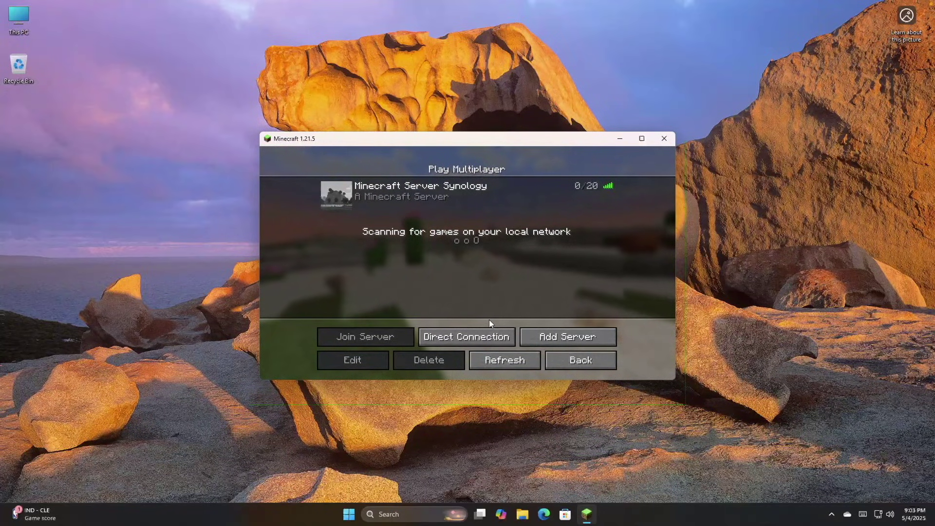
# Join 'Minecraft Server Synology' at minecraft-daloha.synology.me from the server list
pyautogui.click(471, 194)
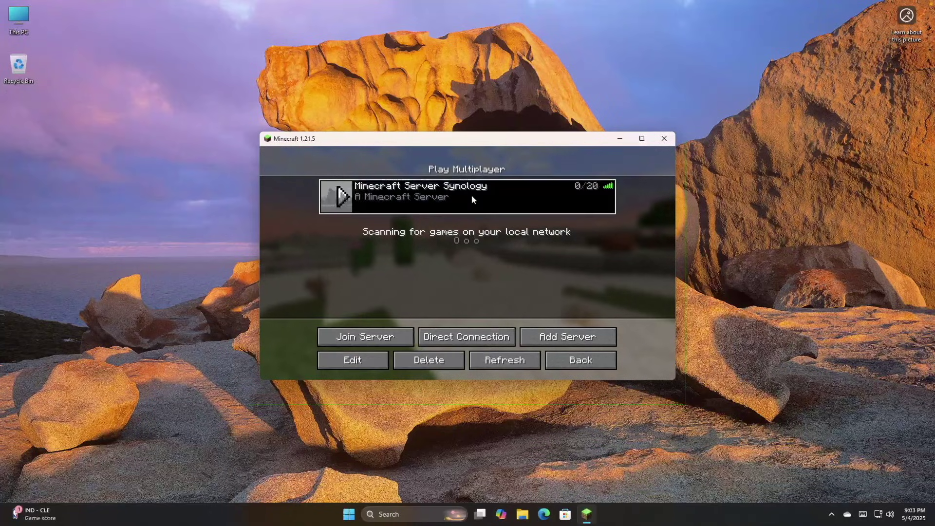
pyautogui.click(403, 330)
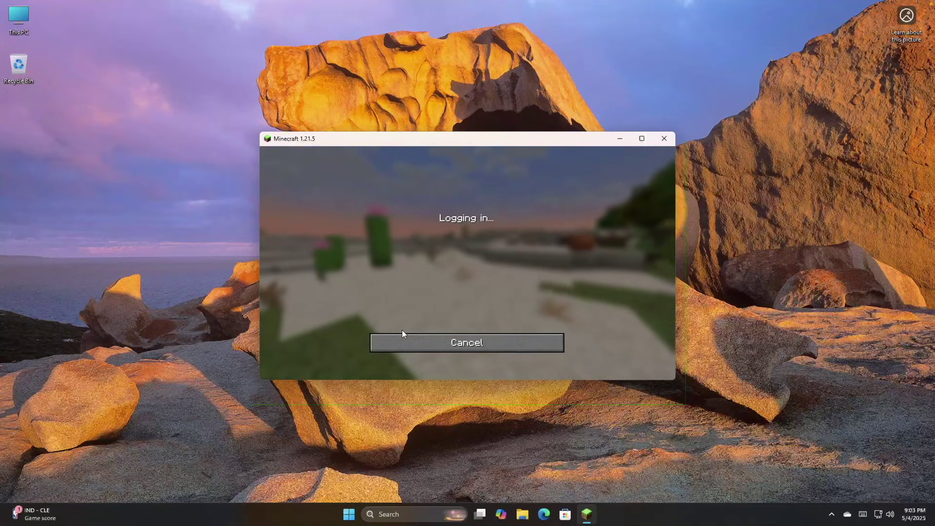